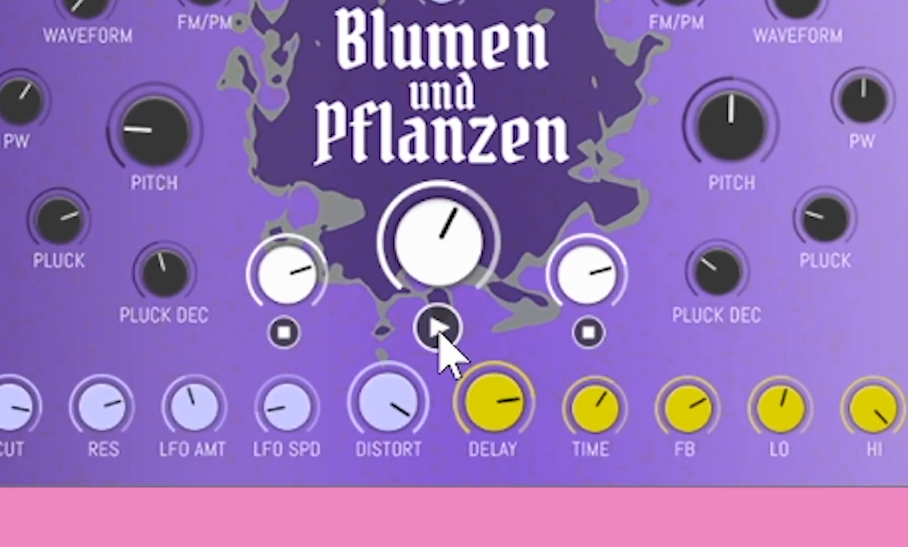
# Step: Start playback with the large central knob turned down low and both Distort and Delay at minimum
pyautogui.click(438, 330)
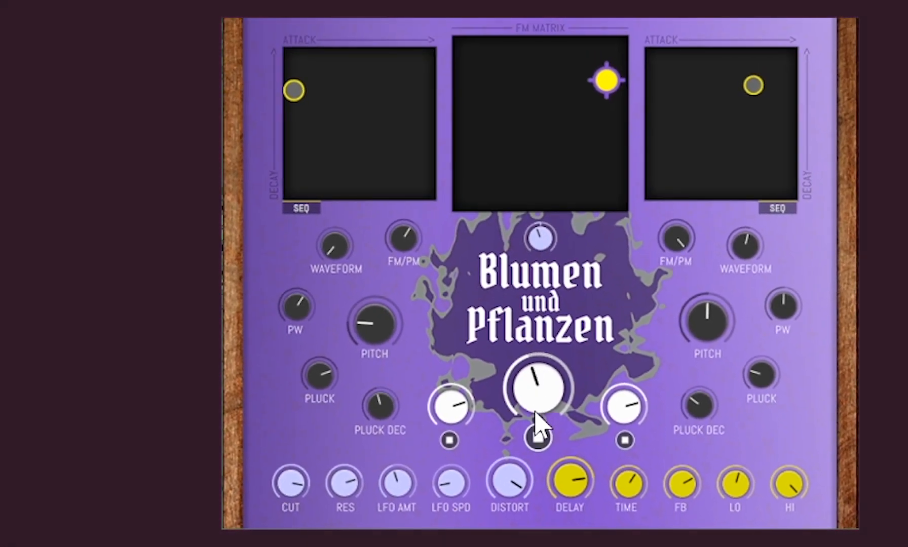
pyautogui.moveTo(536, 411); pyautogui.dragTo(541, 458)
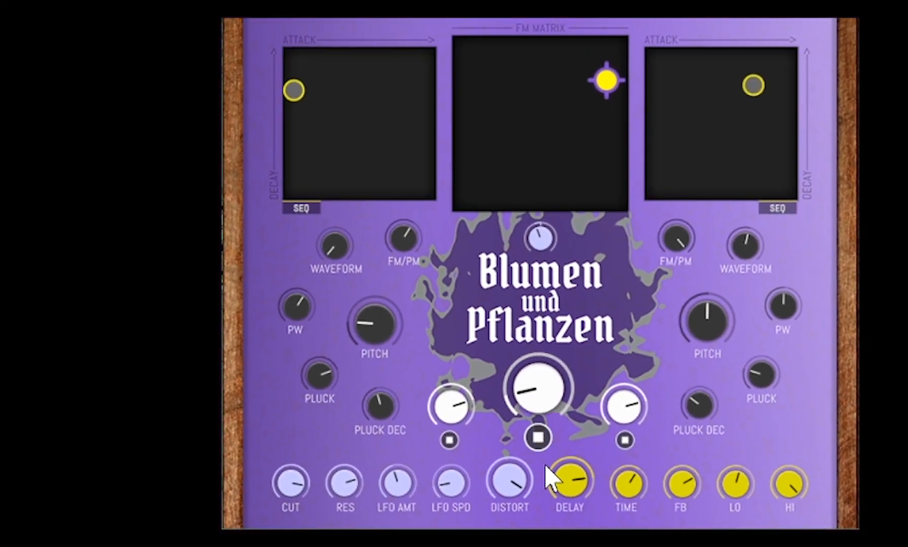
pyautogui.moveTo(498, 503); pyautogui.dragTo(496, 546)
# Step: Move the FM Matrix point to its lower-left corner and shorten the attack in the right voice's envelope pad
pyautogui.moveTo(608, 80); pyautogui.dragTo(333, 306)
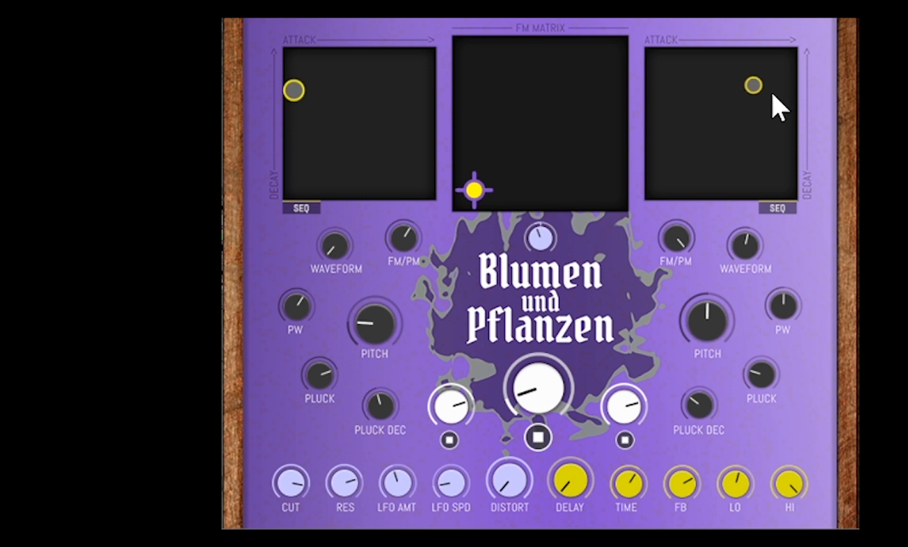
pyautogui.moveTo(750, 87); pyautogui.dragTo(563, 123)
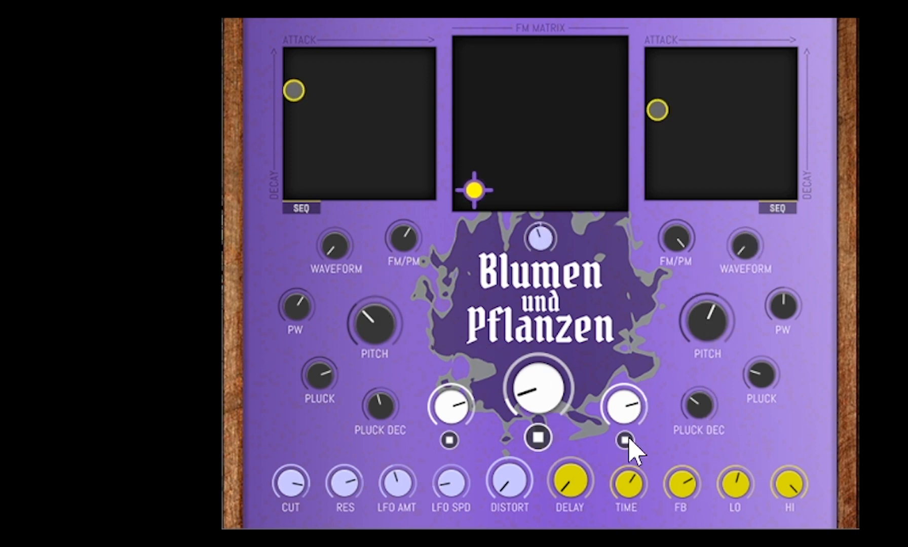
# Step: Try different settings of the two voices' white knobs, restore the left one to its high setting, and stop the right voice
pyautogui.moveTo(622, 403)
pyautogui.mouseDown()
pyautogui.moveTo(622, 471)
pyautogui.moveTo(621, 411)
pyautogui.mouseUp()
pyautogui.moveTo(452, 407); pyautogui.dragTo(457, 496)
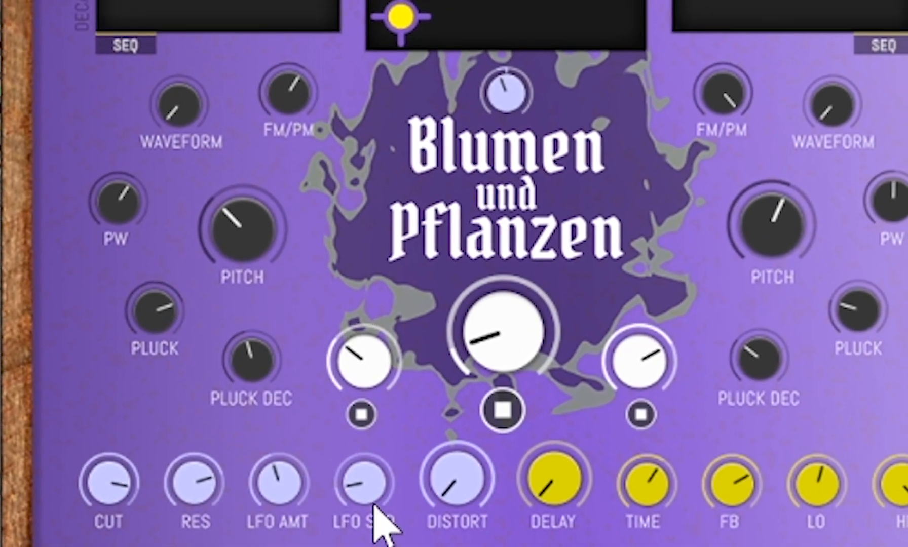
pyautogui.moveTo(373, 505); pyautogui.dragTo(374, 349)
pyautogui.click(641, 417)
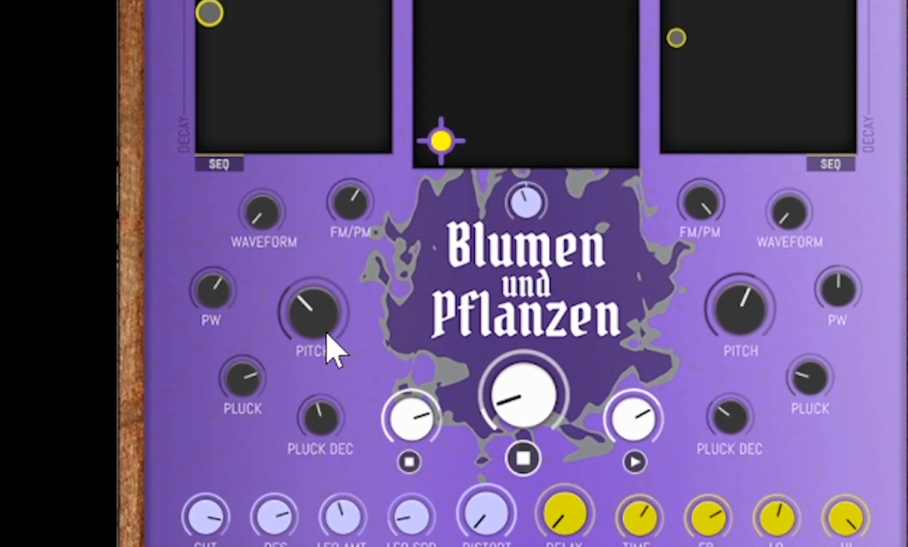
# Step: Raise the left voice's pitch slightly and turn up the large central knob a little
pyautogui.moveTo(329, 309); pyautogui.dragTo(352, 261)
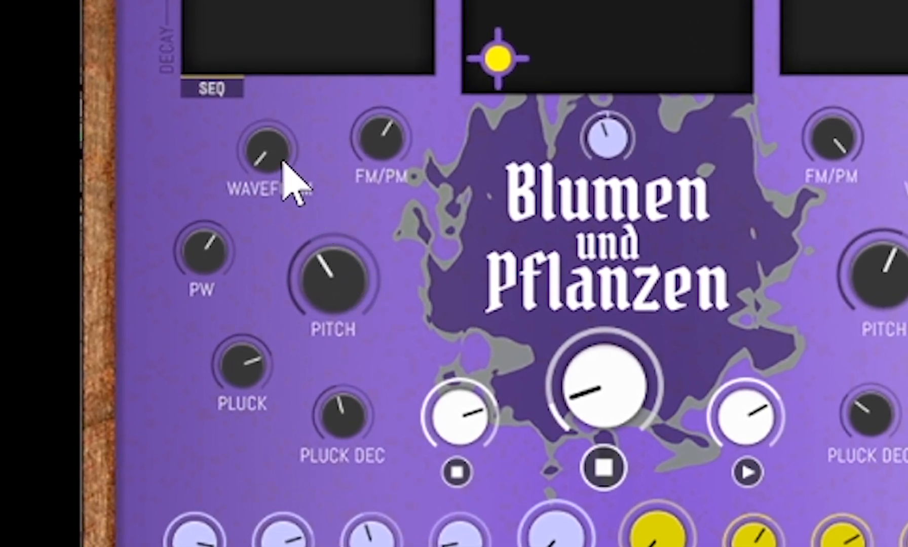
pyautogui.moveTo(604, 389); pyautogui.dragTo(604, 371)
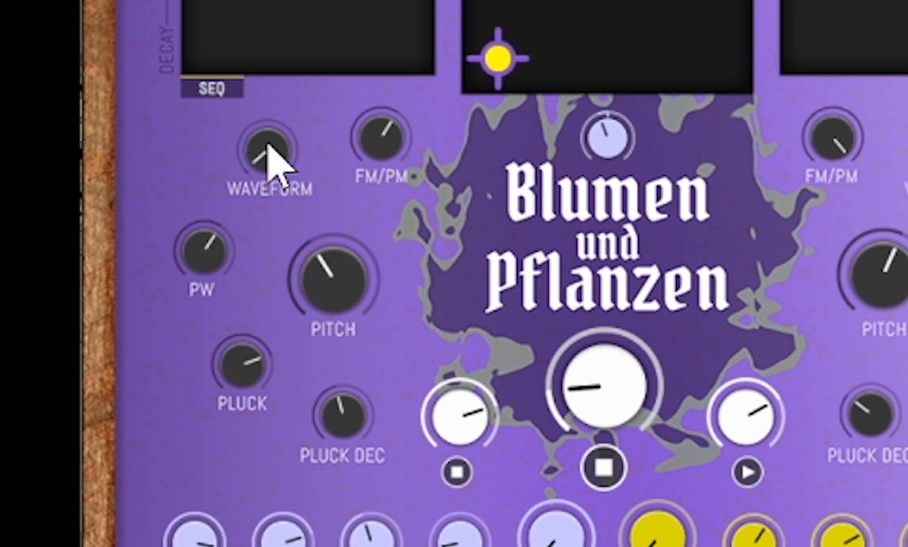
# Step: Sweep the left voice's Waveform to maximum and back, leaving its Waveform, PW and FM/PM at minimum
pyautogui.moveTo(265, 149); pyautogui.dragTo(283, 97)
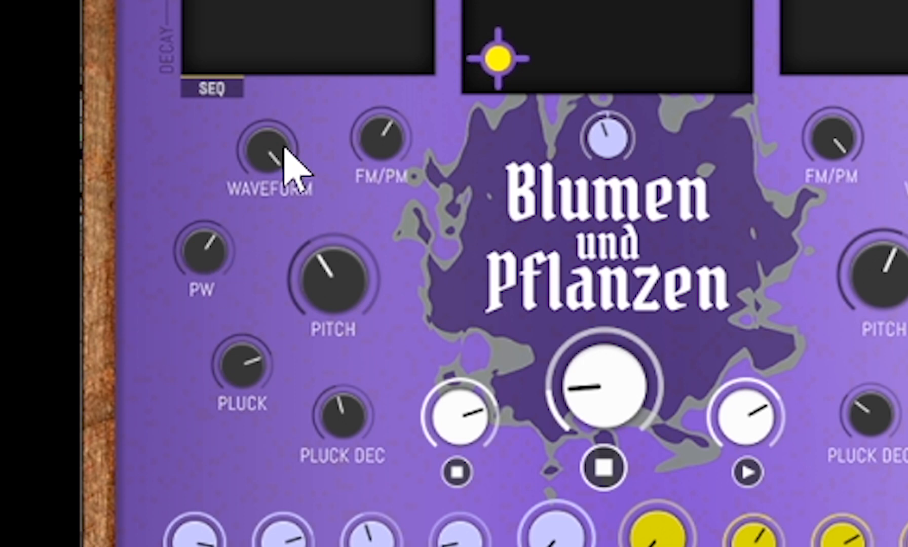
pyautogui.moveTo(209, 237); pyautogui.dragTo(211, 430)
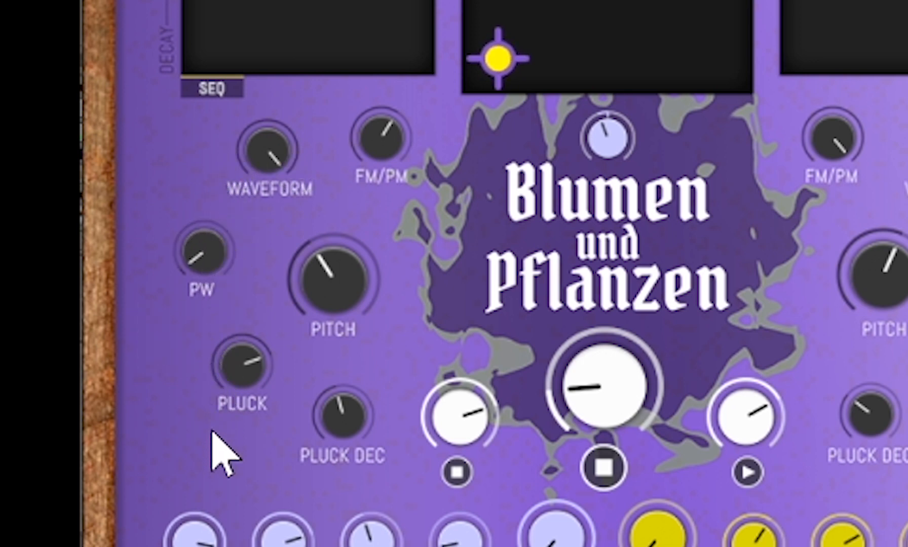
pyautogui.moveTo(276, 150); pyautogui.dragTo(243, 425)
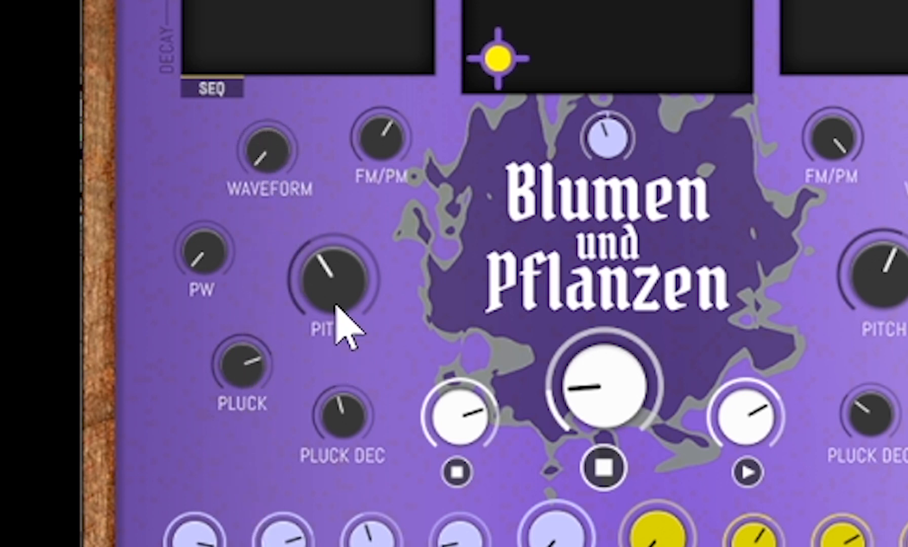
pyautogui.moveTo(385, 137); pyautogui.dragTo(383, 448)
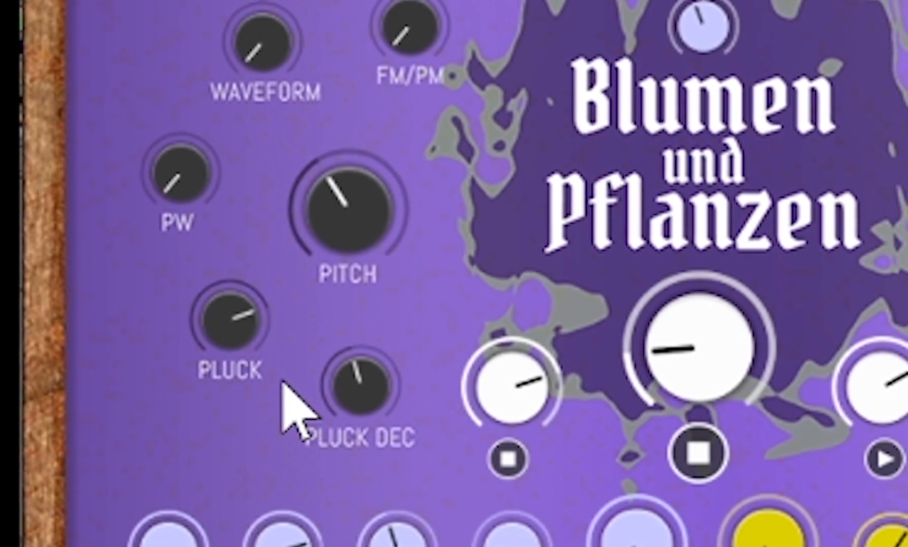
# Step: Try higher Pluck and Pluck Dec settings on the left voice, leaving Pluck near its midpoint and Pluck Dec fairly low
pyautogui.moveTo(243, 345); pyautogui.dragTo(357, 282)
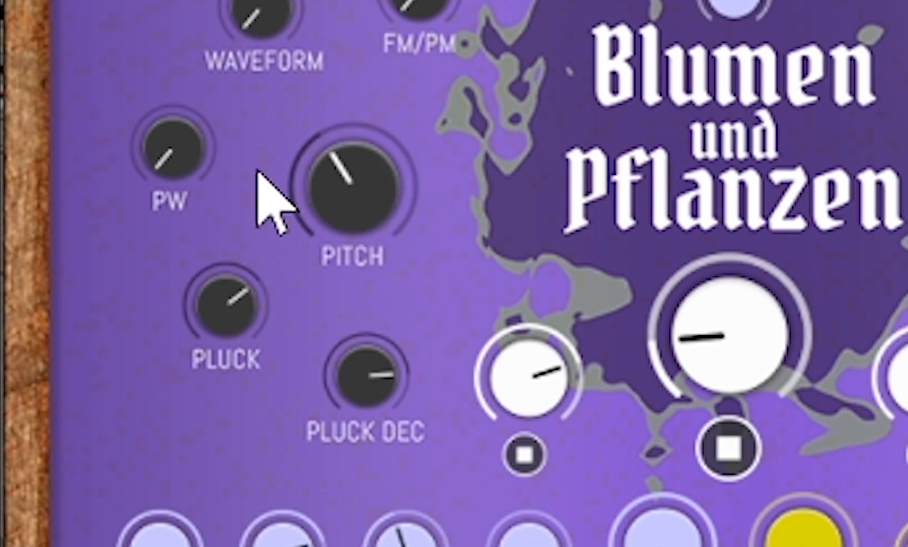
pyautogui.moveTo(377, 373); pyautogui.dragTo(374, 535)
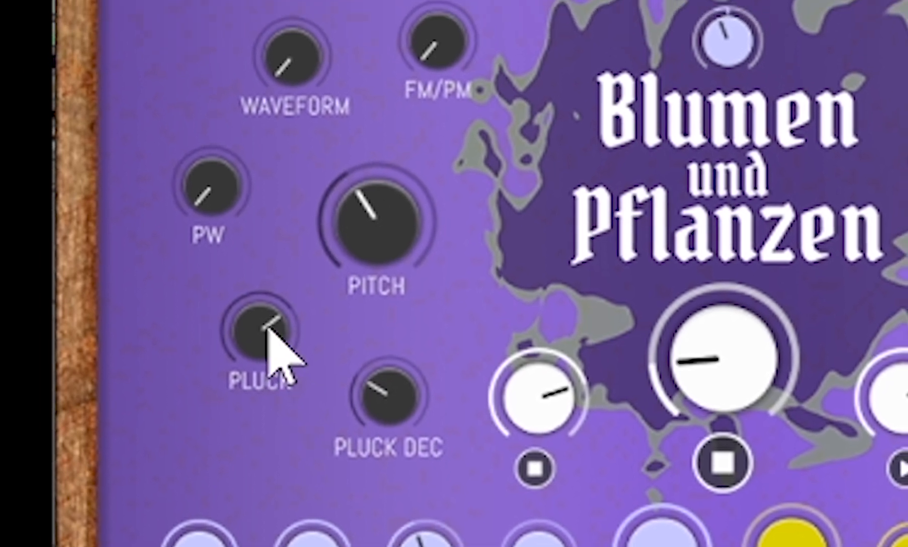
pyautogui.moveTo(245, 302); pyautogui.dragTo(235, 413)
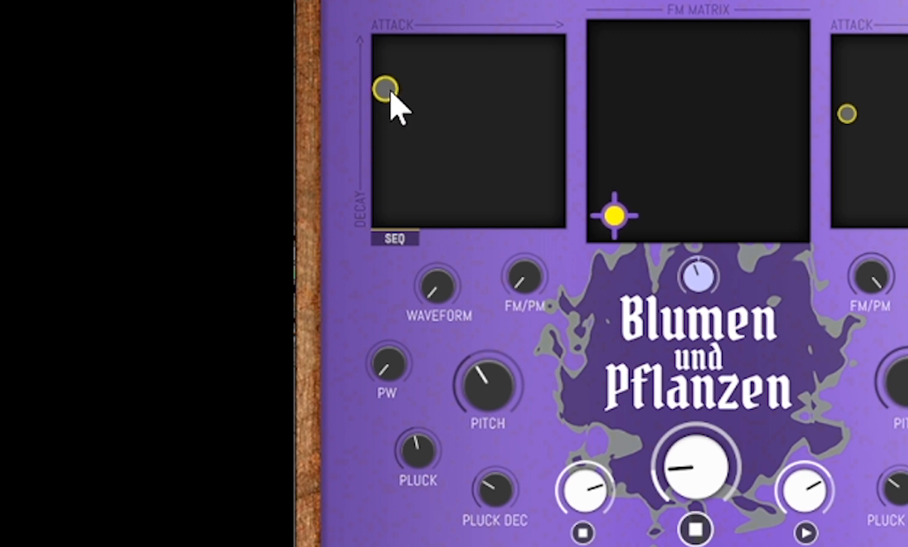
# Step: Try longer attacks in the left voice's envelope pad, leaving the point at minimum attack and about medium decay
pyautogui.moveTo(391, 92); pyautogui.dragTo(354, 162)
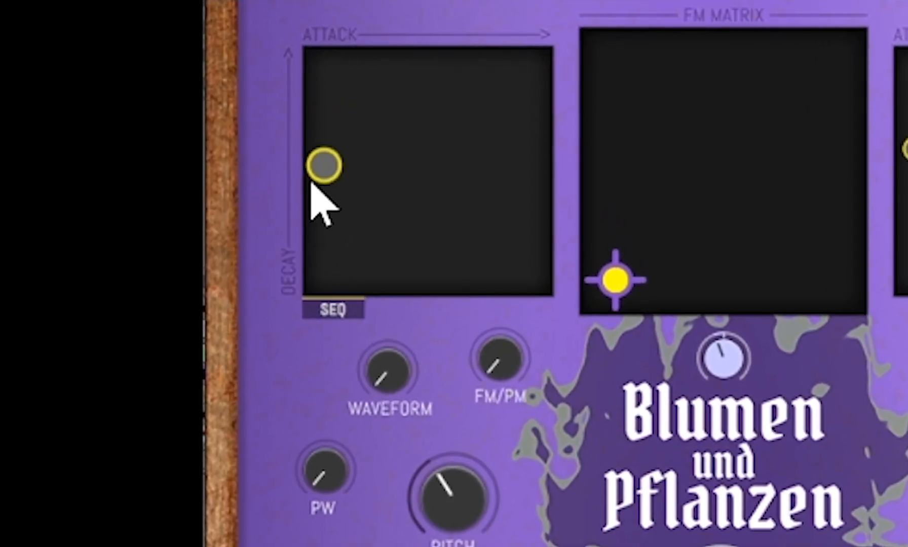
pyautogui.moveTo(311, 183); pyautogui.dragTo(248, 196)
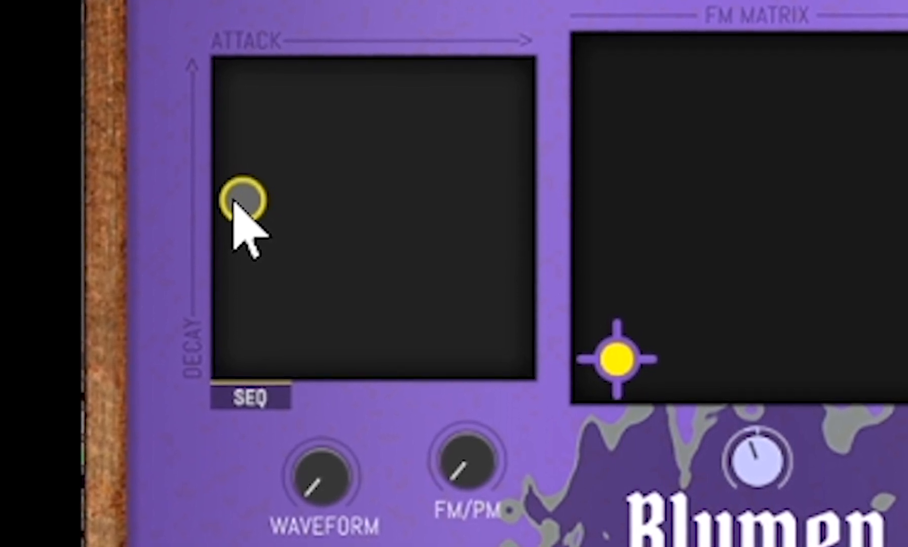
pyautogui.moveTo(239, 205); pyautogui.dragTo(204, 285)
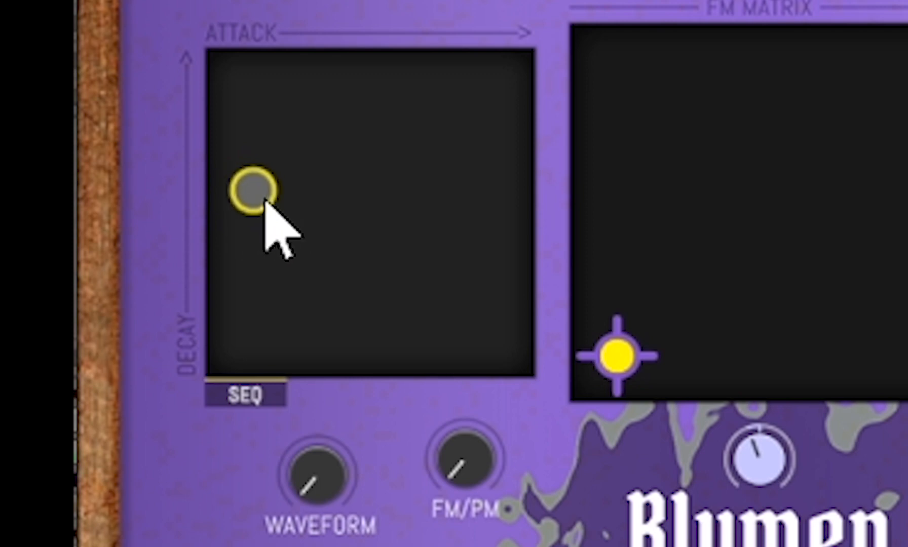
pyautogui.moveTo(263, 202); pyautogui.dragTo(297, 209)
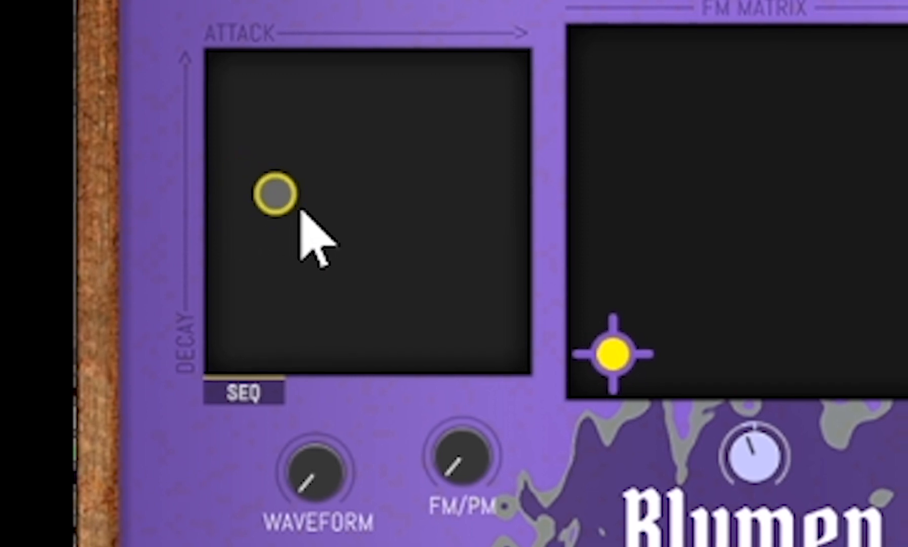
pyautogui.moveTo(246, 182); pyautogui.dragTo(187, 171)
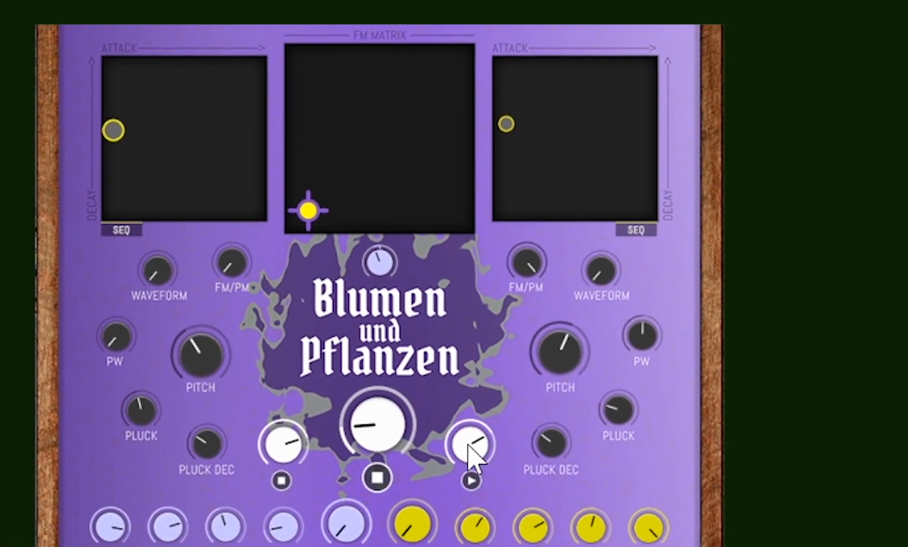
# Step: Restart the right voice, lower its pitch to near the centre, and raise its Pluck
pyautogui.click(499, 506)
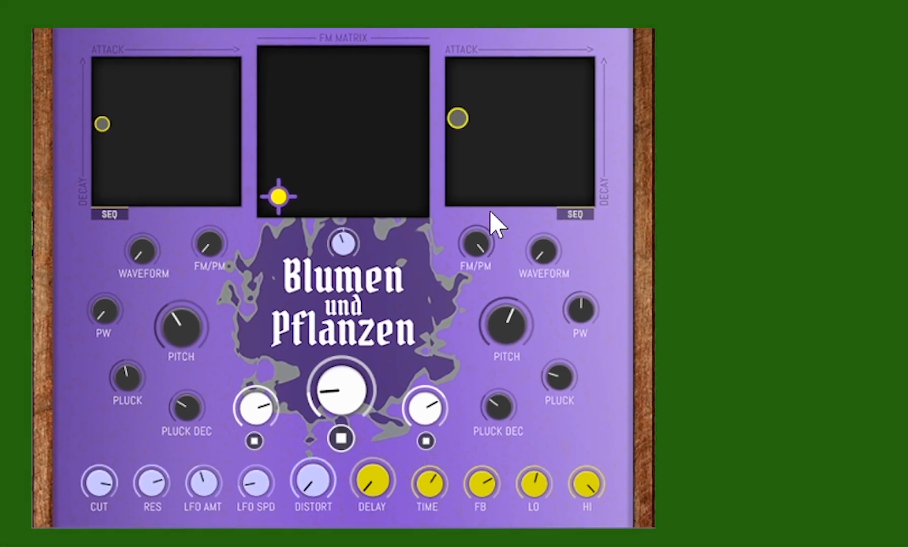
pyautogui.moveTo(535, 268); pyautogui.dragTo(541, 189)
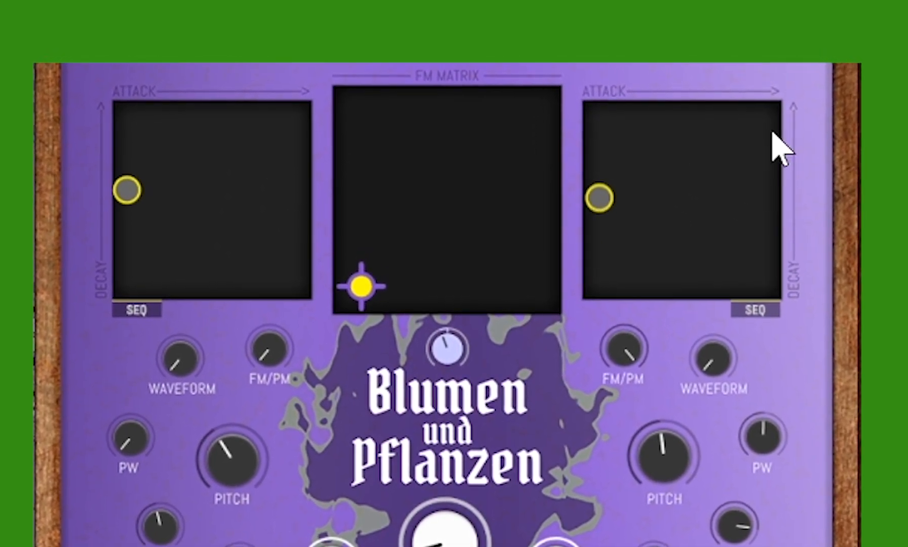
# Step: Sweep the FM Matrix point across the pad, leave it in the upper-right area, and set the left voice's FM/PM to maximum
pyautogui.moveTo(363, 290); pyautogui.dragTo(317, 188)
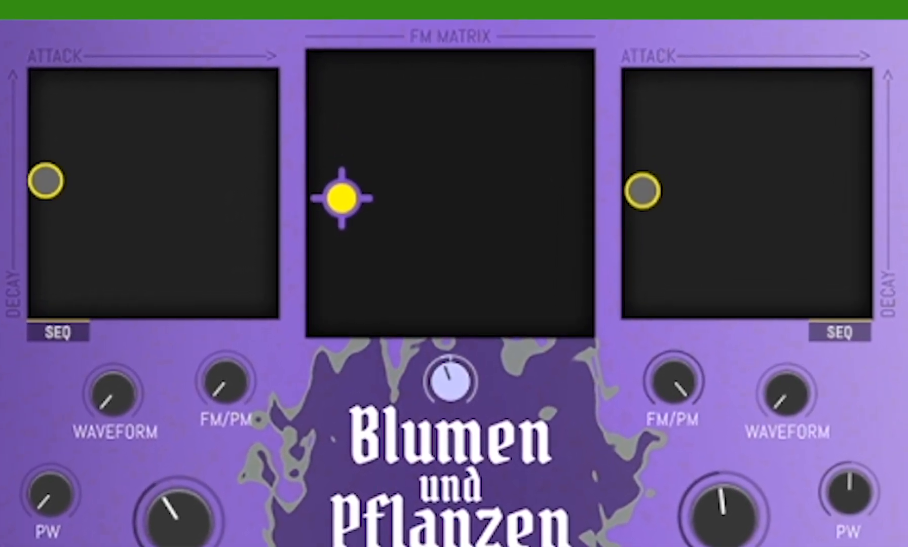
pyautogui.moveTo(344, 199); pyautogui.dragTo(467, 448)
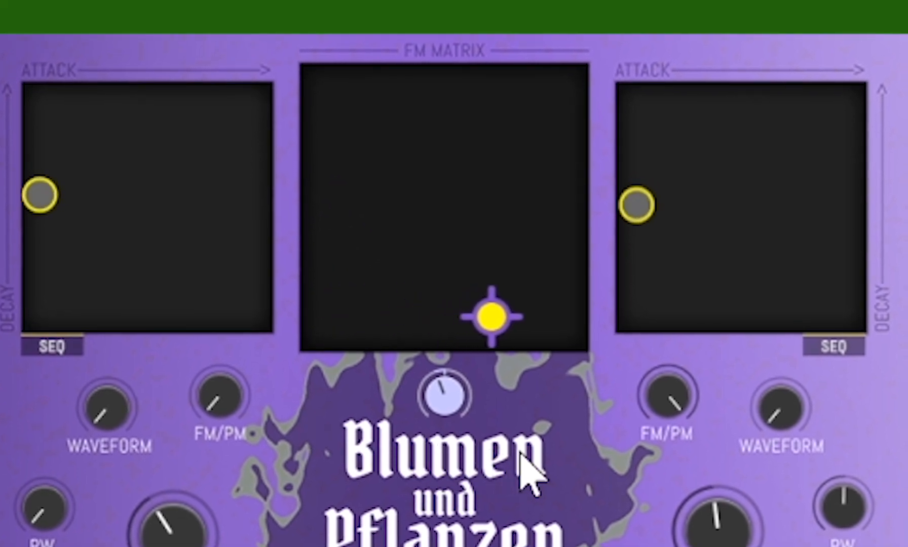
pyautogui.moveTo(334, 330); pyautogui.dragTo(360, 279)
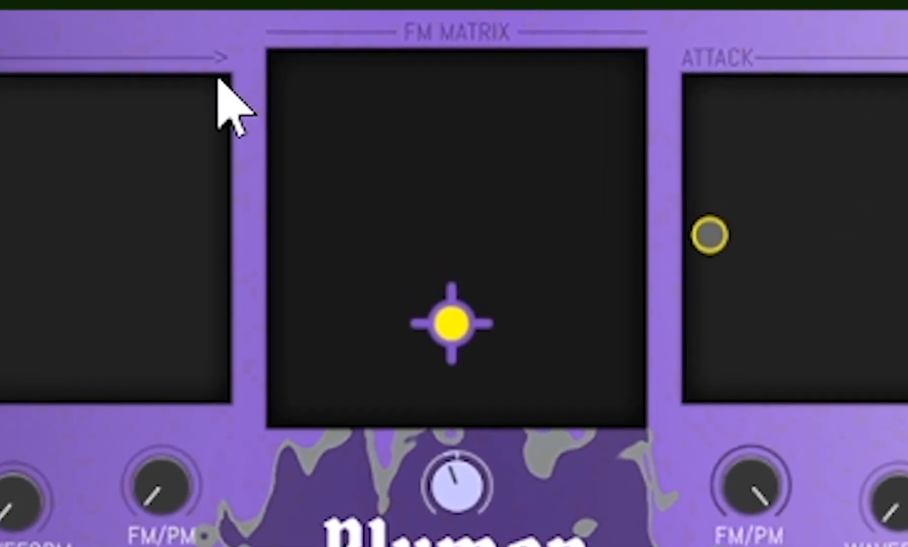
pyautogui.moveTo(485, 353); pyautogui.dragTo(492, 128)
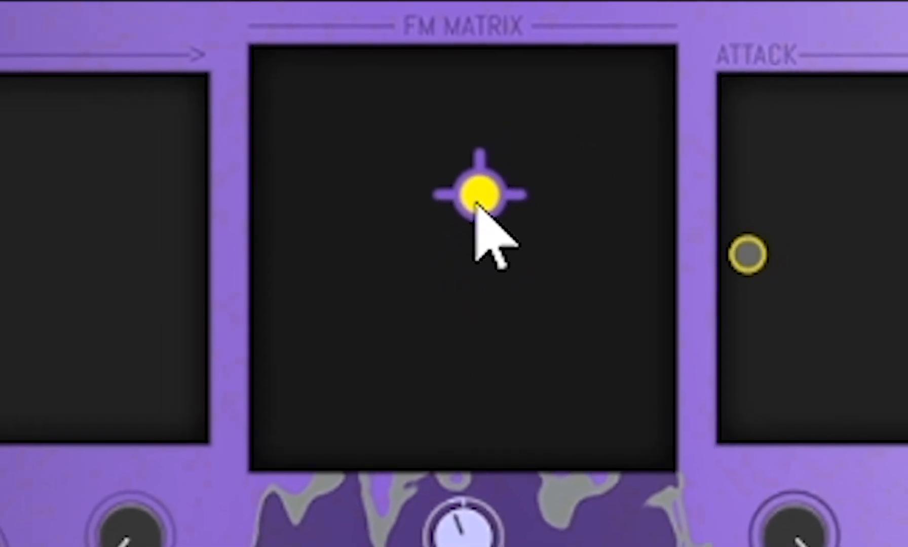
pyautogui.moveTo(476, 203); pyautogui.dragTo(548, 151)
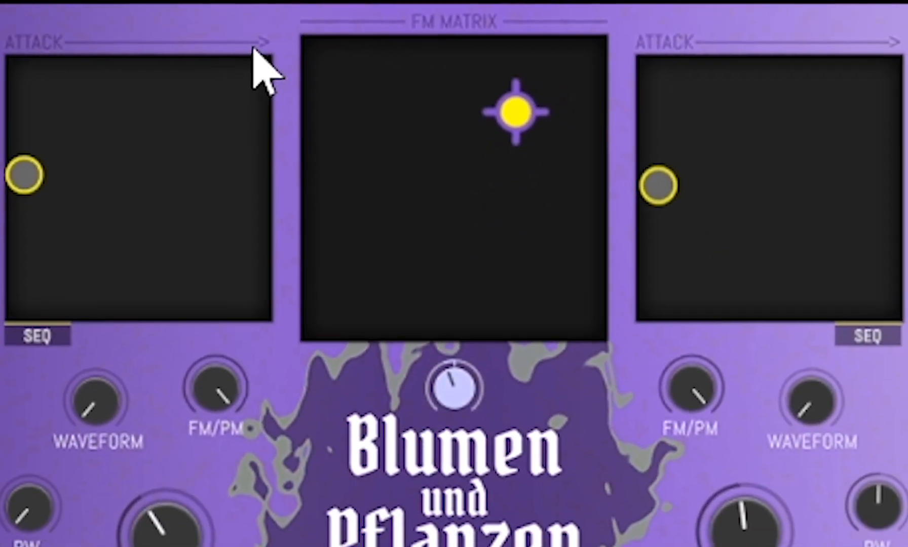
# Step: Turn the right voice's FM/PM down to minimum and shift the FM Matrix point closer to the pad's centre
pyautogui.moveTo(689, 385); pyautogui.dragTo(661, 532)
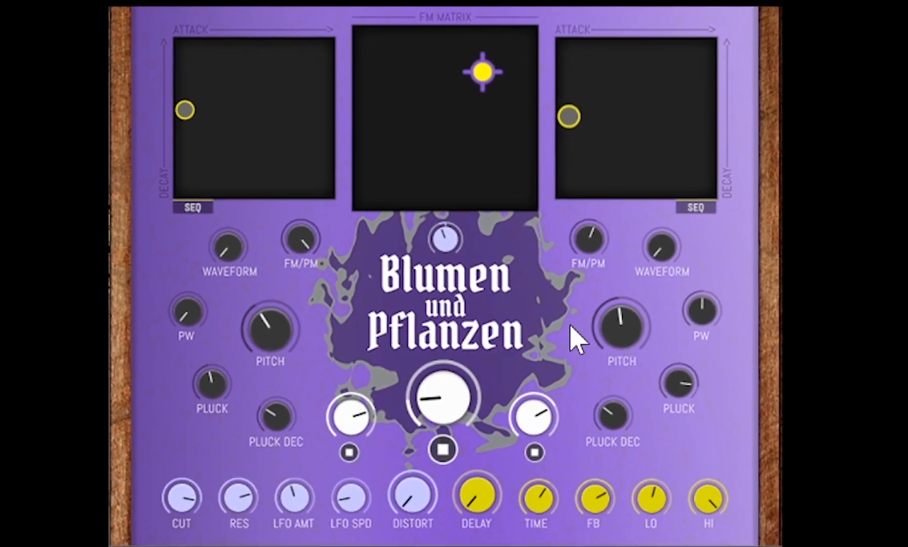
pyautogui.moveTo(573, 329); pyautogui.dragTo(565, 400)
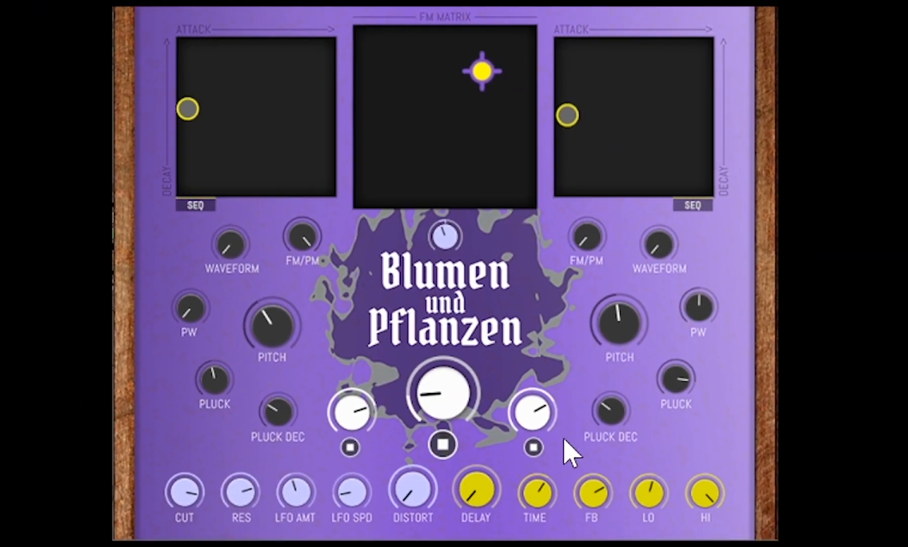
pyautogui.moveTo(483, 74); pyautogui.dragTo(455, 116)
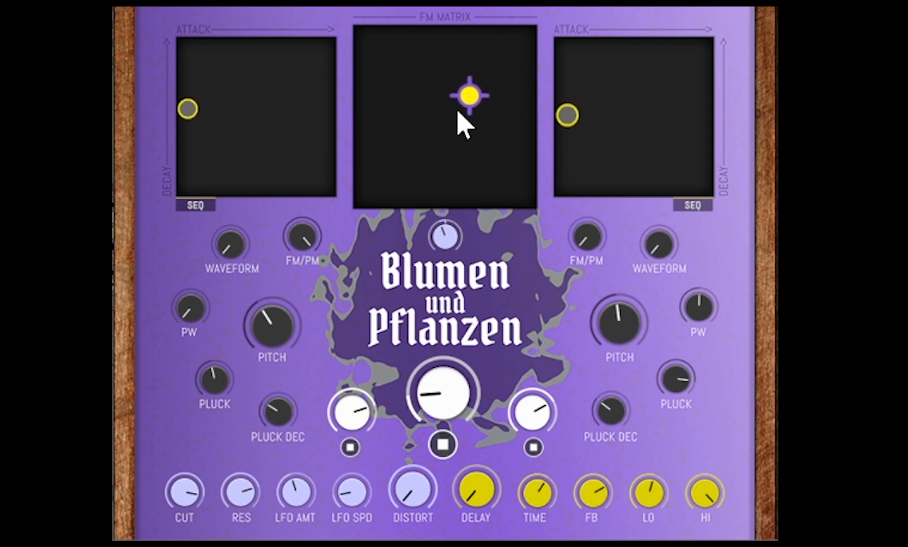
pyautogui.moveTo(475, 89); pyautogui.dragTo(462, 110)
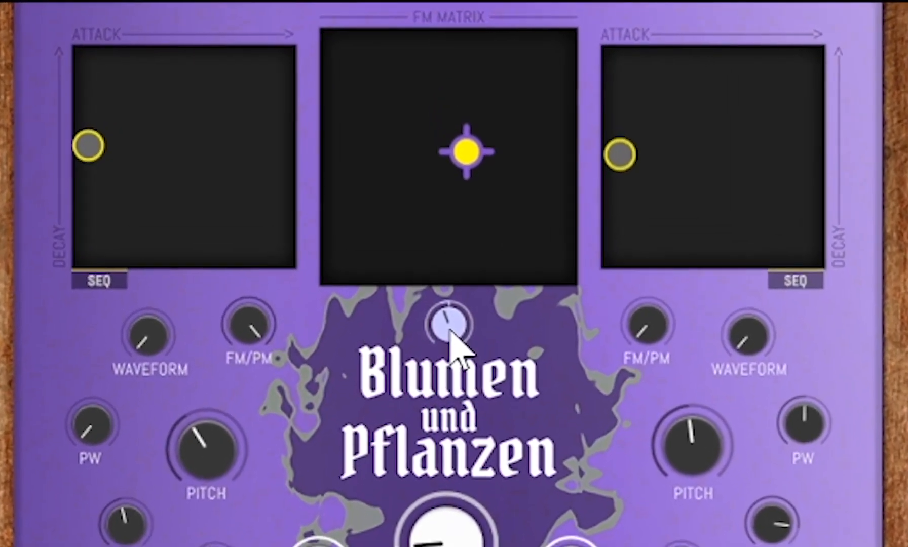
# Step: Sweep the small knob below the FM Matrix, leave it just past its midpoint, and try another matrix point position
pyautogui.moveTo(450, 335); pyautogui.dragTo(471, 237)
pyautogui.moveTo(476, 279); pyautogui.dragTo(466, 325)
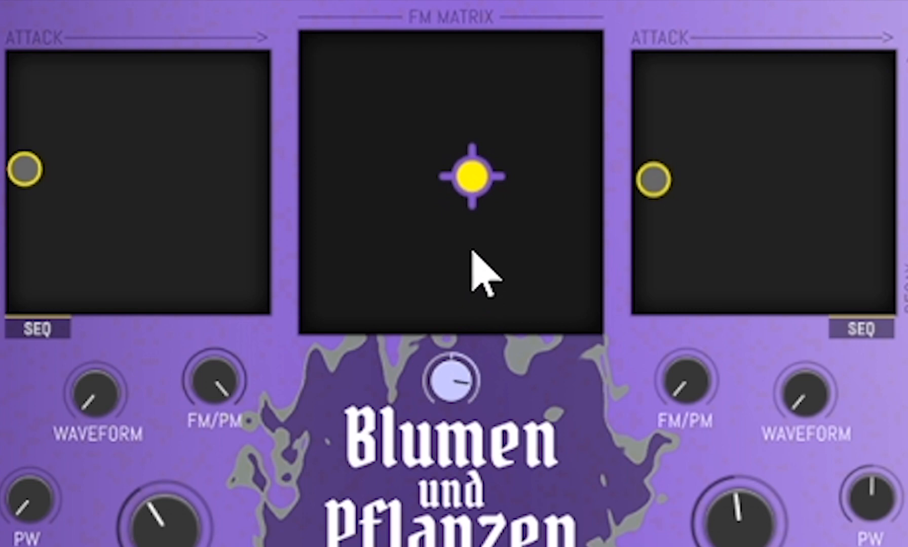
pyautogui.moveTo(478, 187); pyautogui.dragTo(460, 133)
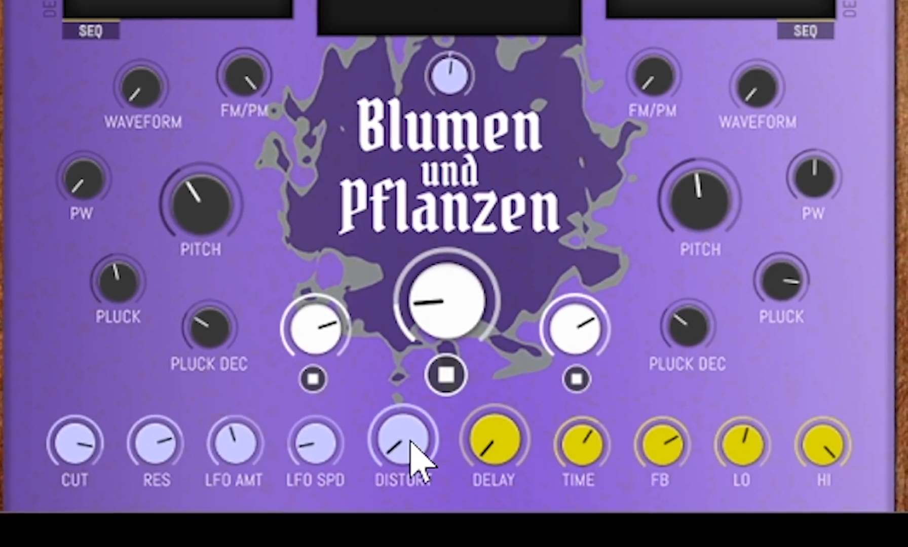
# Step: Turn Distort to maximum, lower Res to just above its midpoint, and raise LFO AMT and LFO SPD
pyautogui.moveTo(410, 520); pyautogui.dragTo(413, 361)
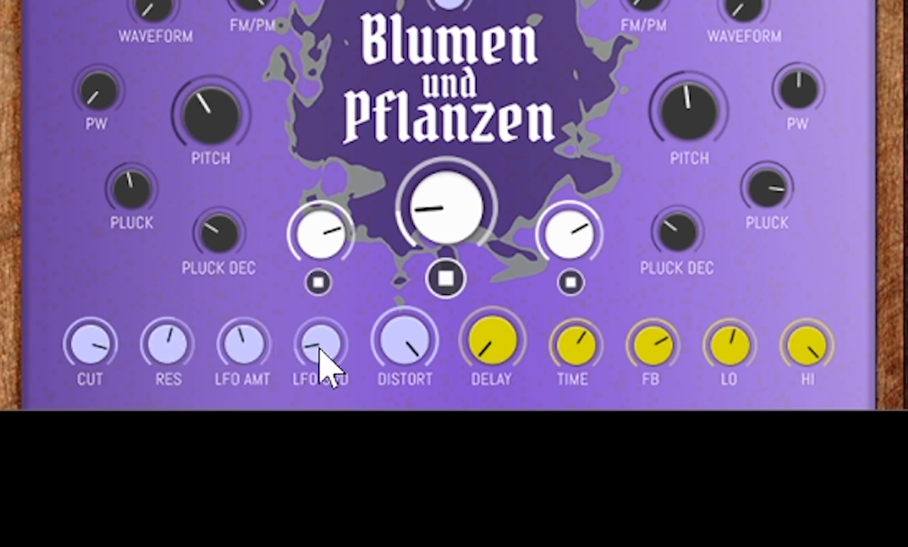
pyautogui.moveTo(240, 367); pyautogui.dragTo(256, 295)
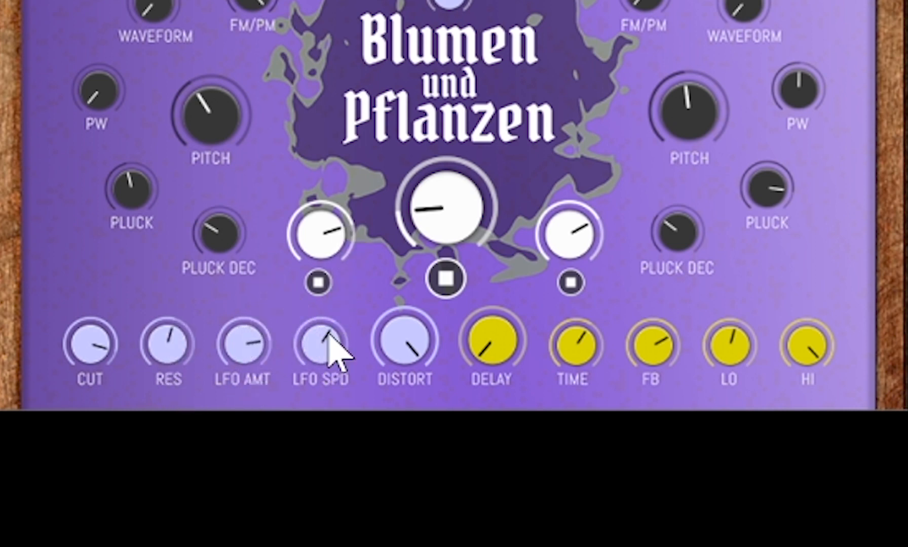
# Step: Raise Delay and the large central knob, lower the left voice's Pitch, and turn up its PW and Waveform
pyautogui.moveTo(467, 372); pyautogui.dragTo(499, 306)
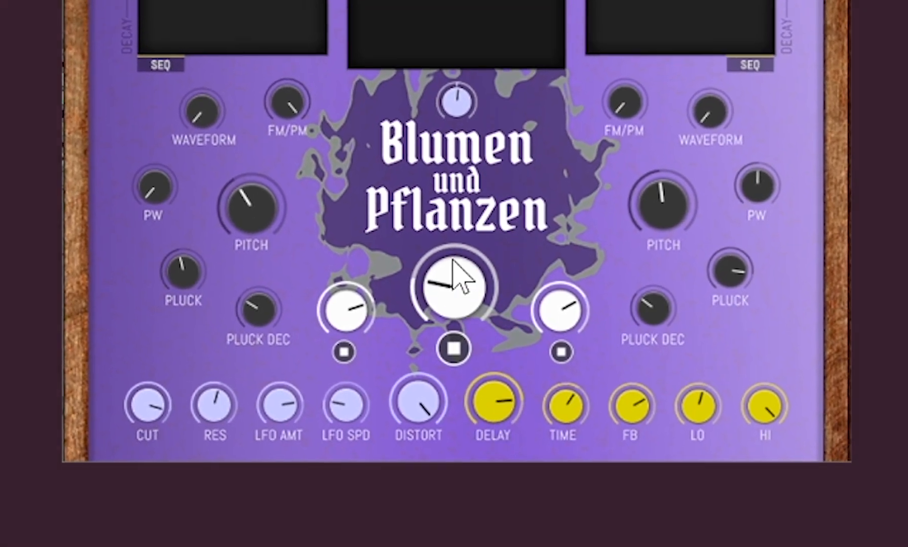
pyautogui.moveTo(453, 254); pyautogui.dragTo(460, 209)
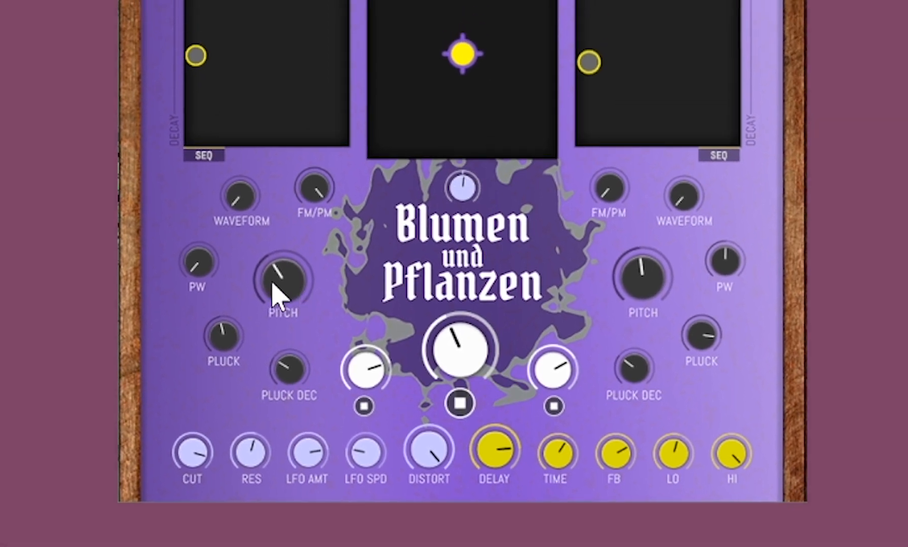
pyautogui.moveTo(257, 245); pyautogui.dragTo(264, 271)
pyautogui.moveTo(221, 300); pyautogui.dragTo(286, 118)
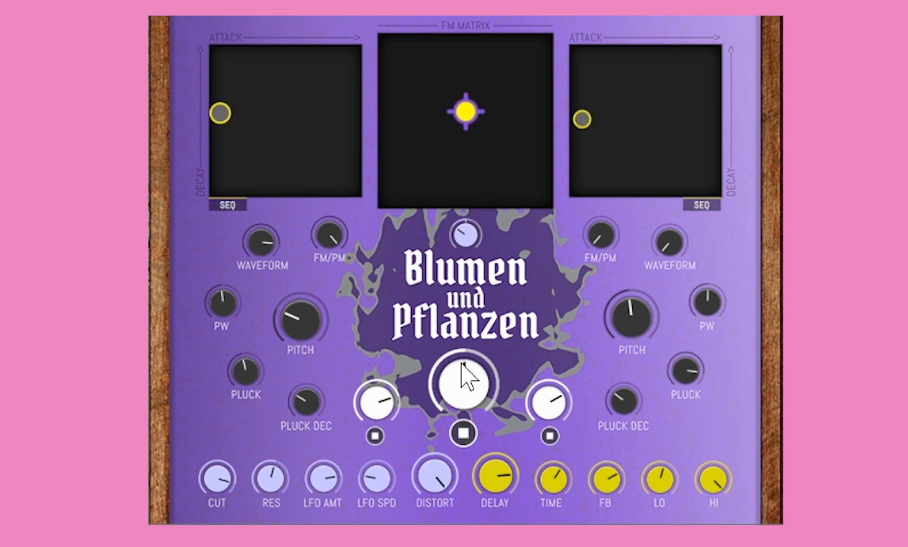
# Step: Move the FM Matrix point towards the pad's right side and give the right voice's envelope a slight attack
pyautogui.moveTo(486, 105); pyautogui.dragTo(545, 93)
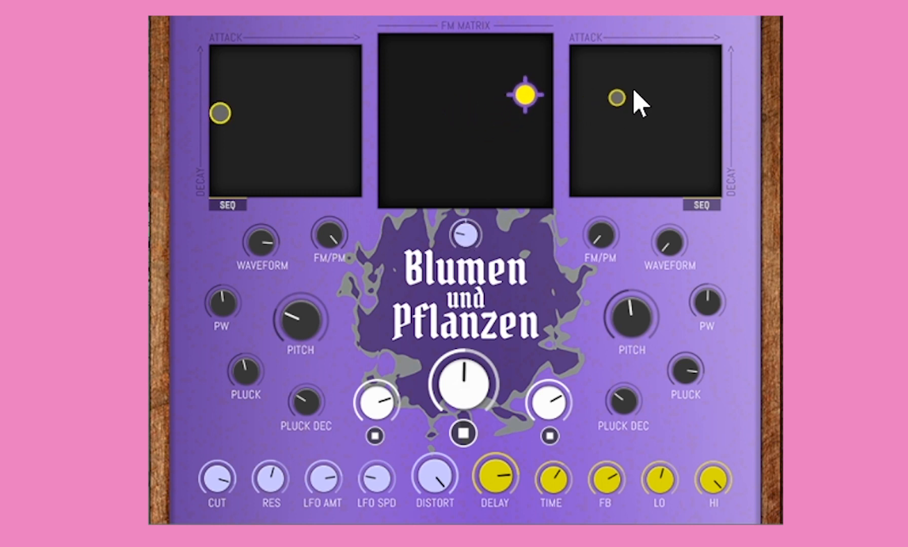
pyautogui.moveTo(617, 104); pyautogui.dragTo(593, 97)
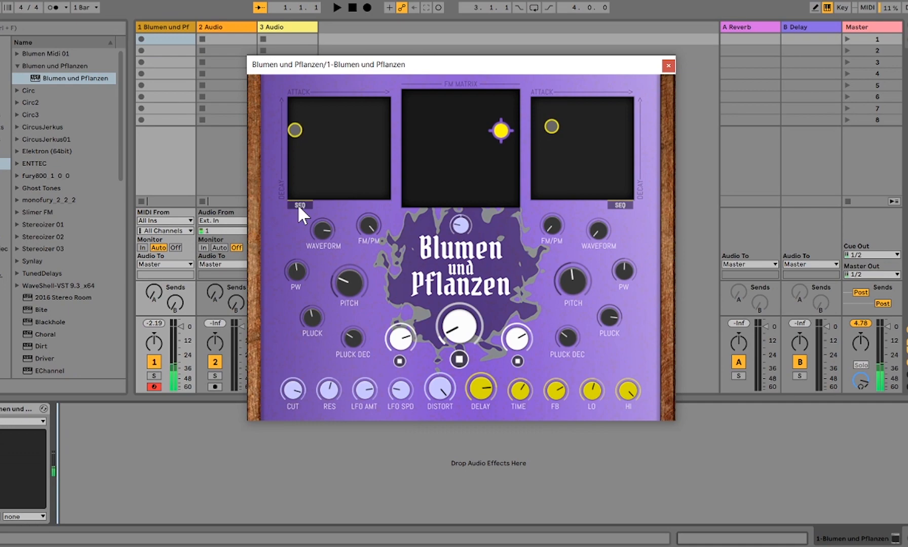
# Step: Switch the envelope triggers from SEQ to MIDI C3 for the left voice and MIDI C#3 for the right voice
pyautogui.click(299, 206)
pyautogui.click(620, 205)
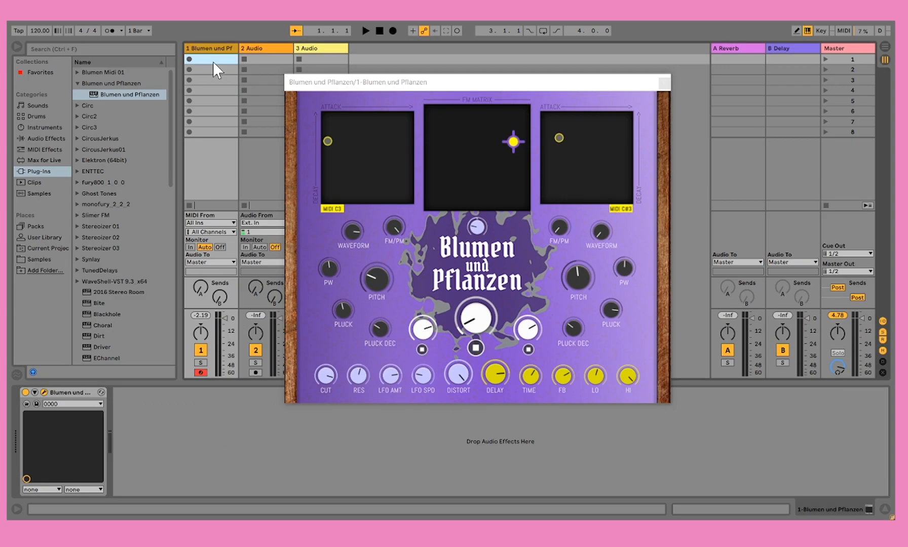
# Step: Create a clip in the synth track's first slot with C3 and C#3 alternating on the four beats, plus a C3 one sixteenth before beat two
pyautogui.doubleClick(213, 61)
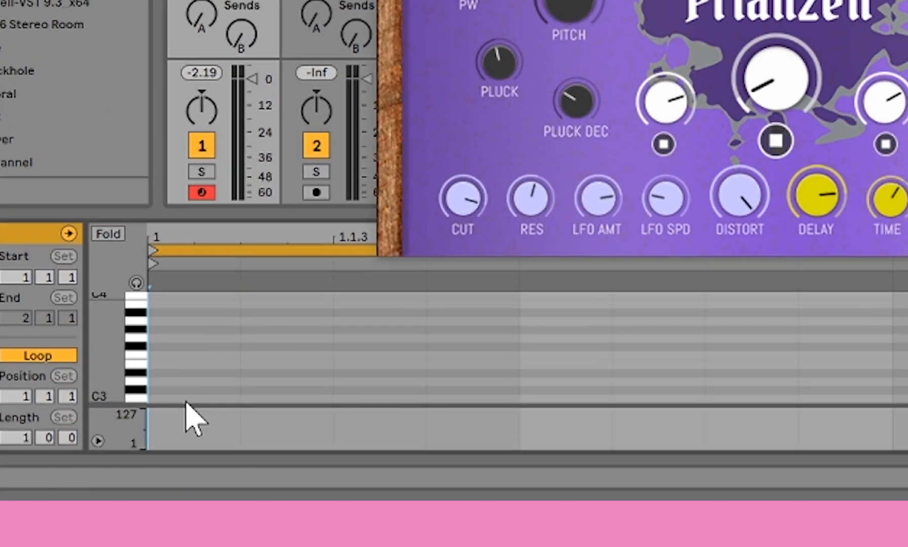
pyautogui.doubleClick(192, 470)
pyautogui.click(376, 470)
pyautogui.doubleClick(377, 468)
pyautogui.doubleClick(862, 398)
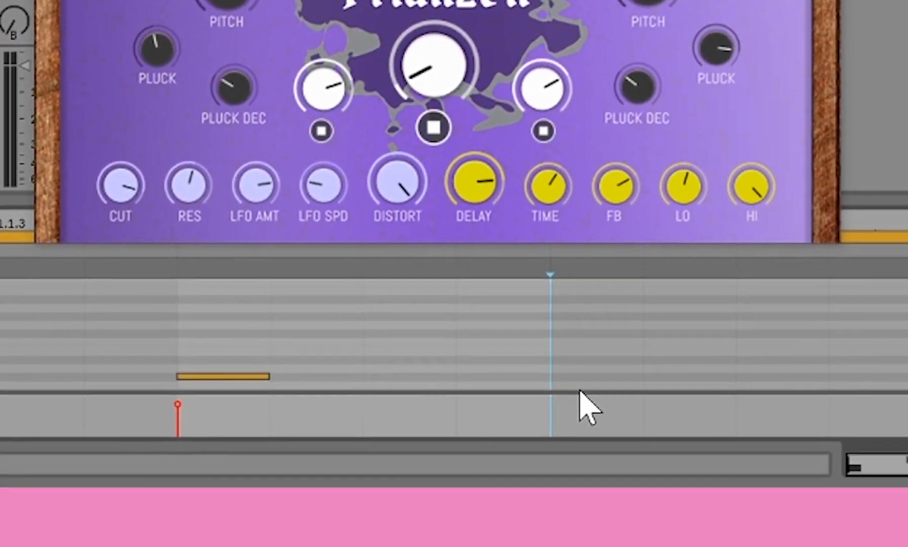
pyautogui.click(667, 373)
pyautogui.doubleClick(667, 371)
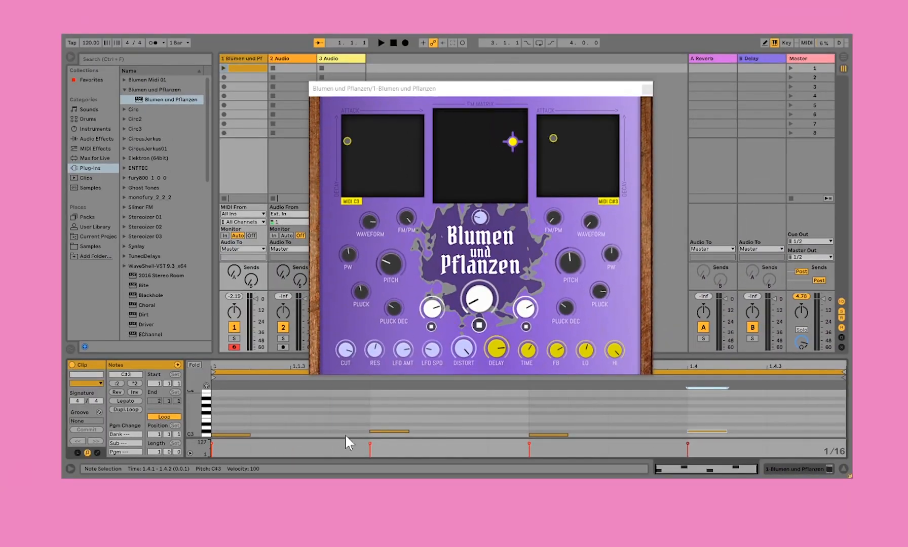
pyautogui.doubleClick(345, 435)
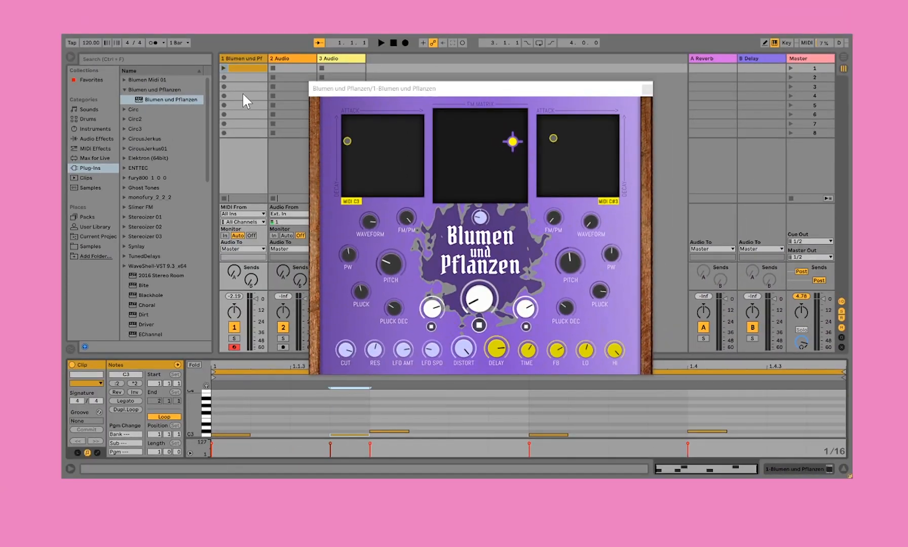
# Step: Launch the clip, adjust both envelope points at minimum attack, and move the FM Matrix point close to the pad's centre
pyautogui.click(224, 67)
pyautogui.moveTo(555, 139); pyautogui.dragTo(525, 138)
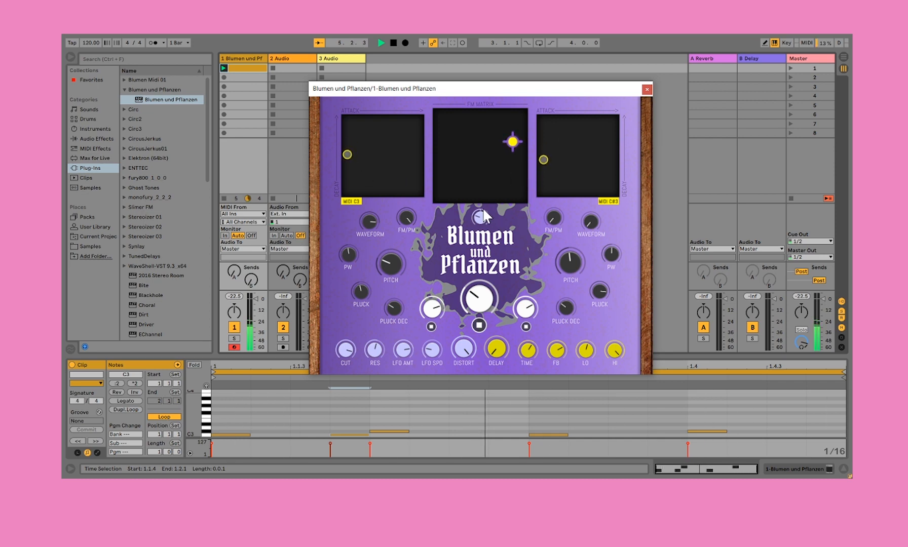
pyautogui.moveTo(349, 150); pyautogui.dragTo(346, 136)
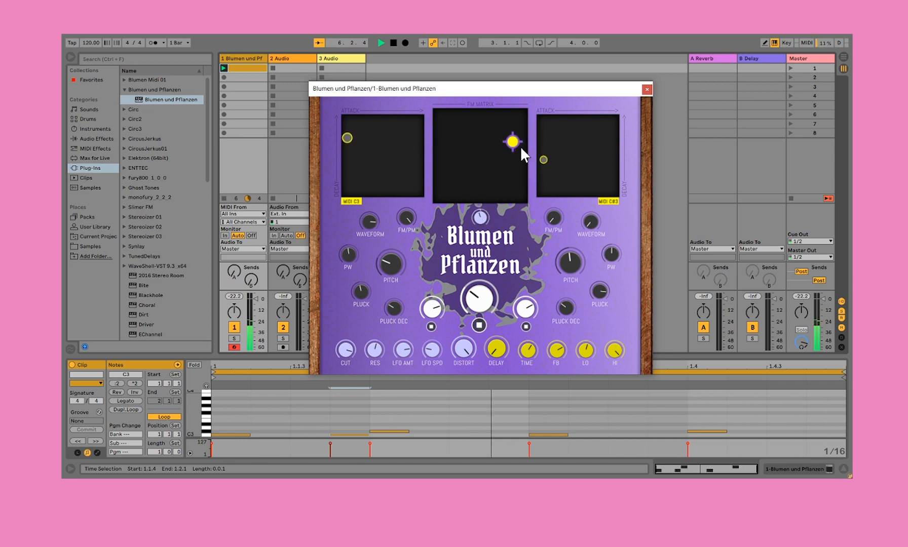
pyautogui.moveTo(542, 136); pyautogui.dragTo(476, 155)
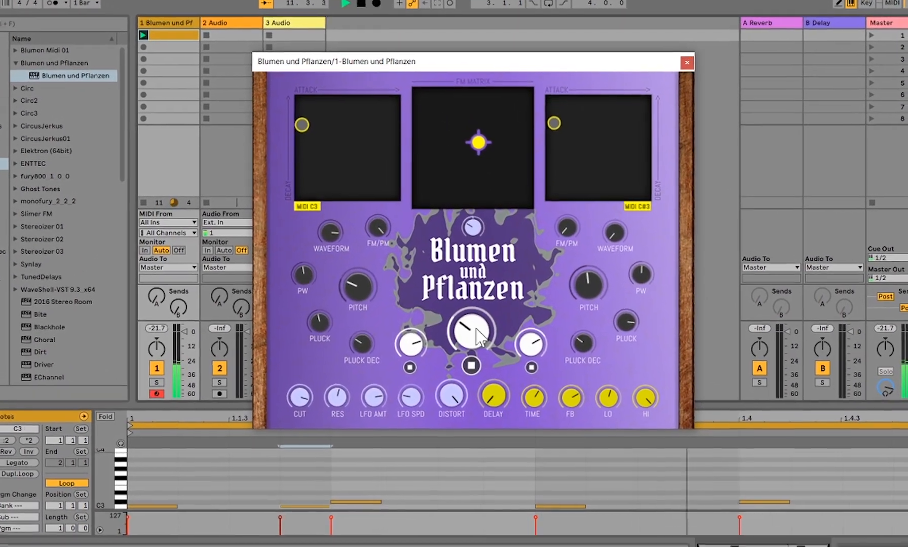
# Step: Turn the large central knob down and try longer attack settings on the envelope pads
pyautogui.moveTo(478, 318); pyautogui.dragTo(481, 335)
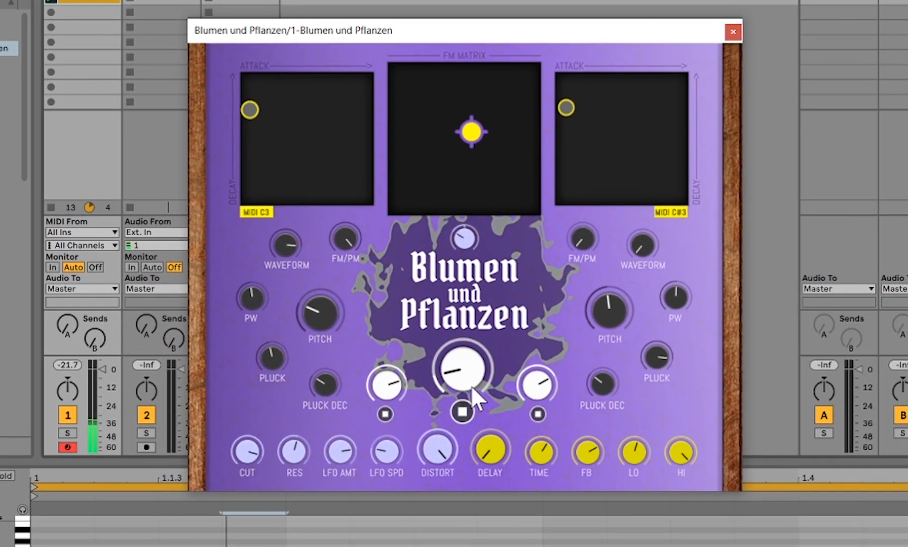
pyautogui.moveTo(471, 386); pyautogui.dragTo(471, 379)
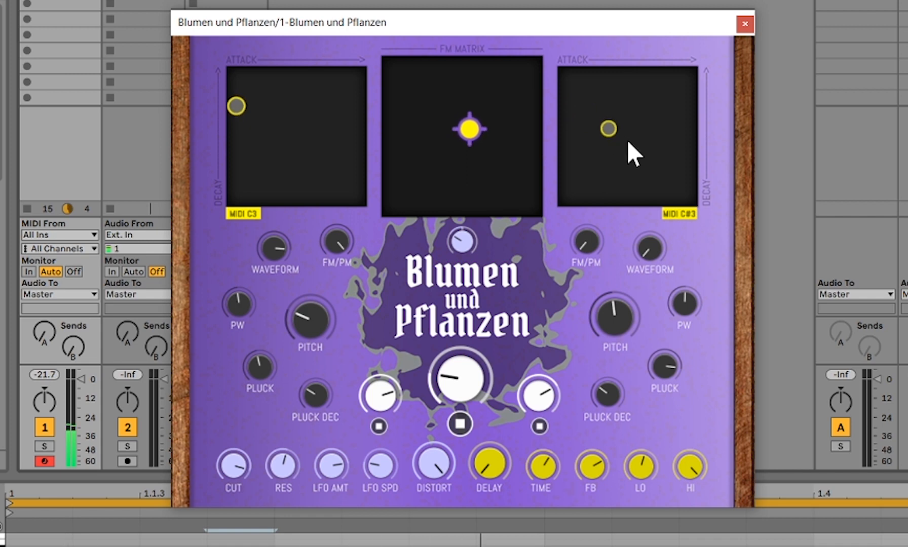
pyautogui.moveTo(222, 108); pyautogui.dragTo(273, 108)
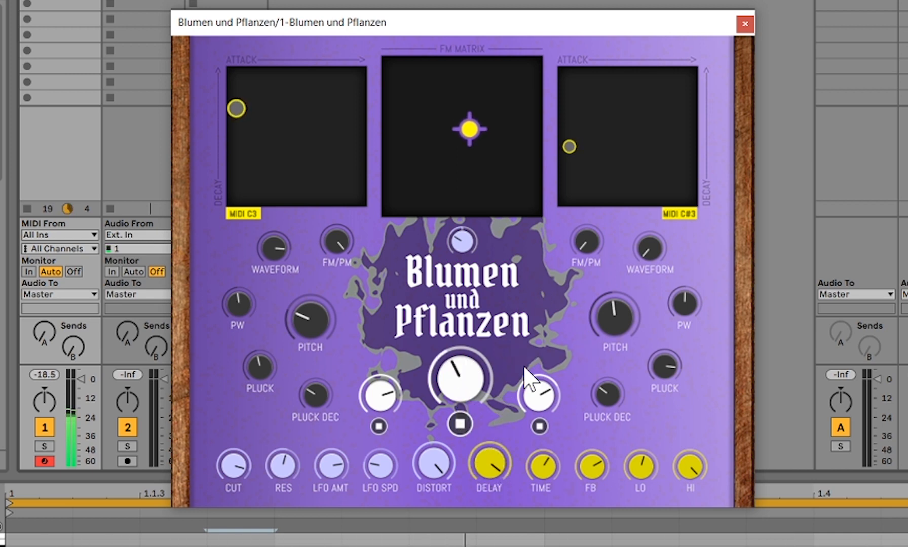
# Step: Sweep the large central knob, leaving it near its minimum, and lower the left voice's Pitch slightly
pyautogui.moveTo(460, 377); pyautogui.dragTo(465, 387)
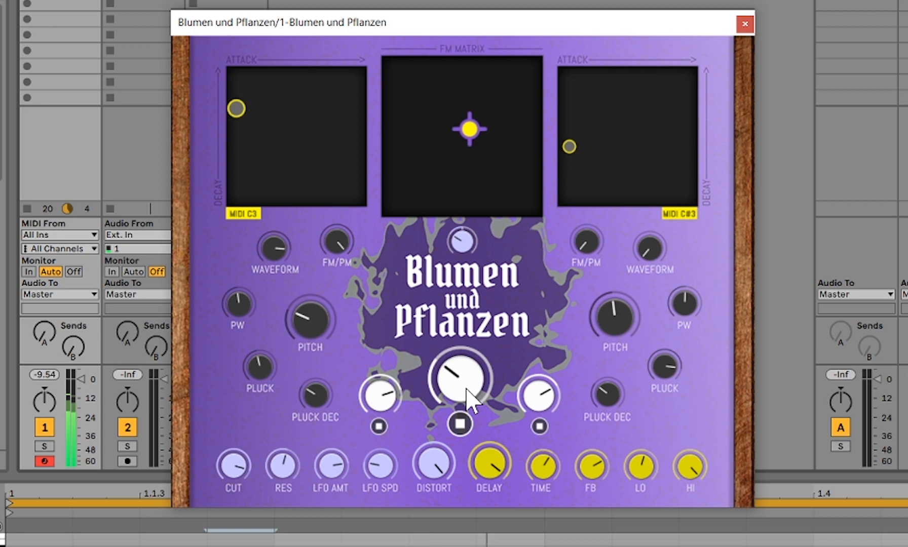
pyautogui.moveTo(319, 325); pyautogui.dragTo(319, 336)
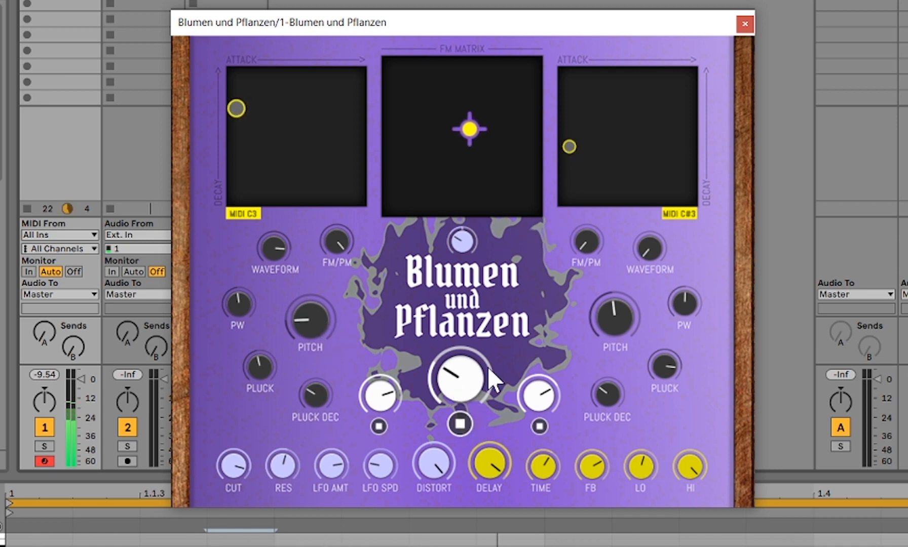
pyautogui.moveTo(450, 375); pyautogui.dragTo(456, 348)
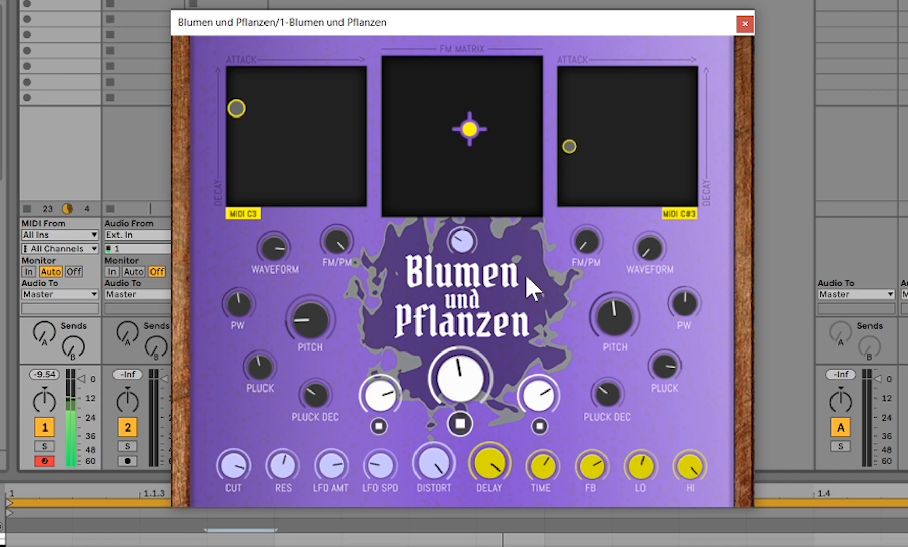
pyautogui.moveTo(462, 378); pyautogui.dragTo(463, 444)
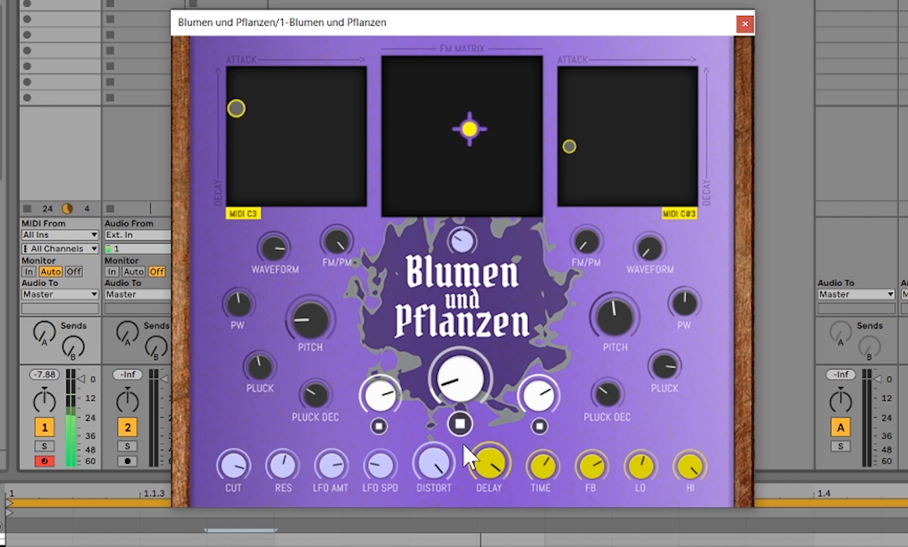
# Step: Try SEQ on the right voice before restoring MIDI C#3, set the left voice to SEQ, and raise the large central knob
pyautogui.click(684, 212)
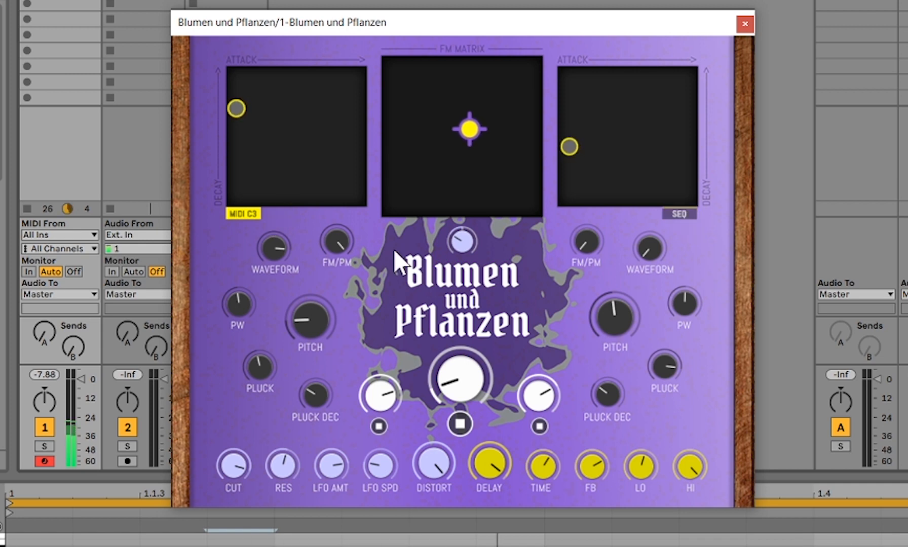
pyautogui.moveTo(462, 376); pyautogui.dragTo(466, 345)
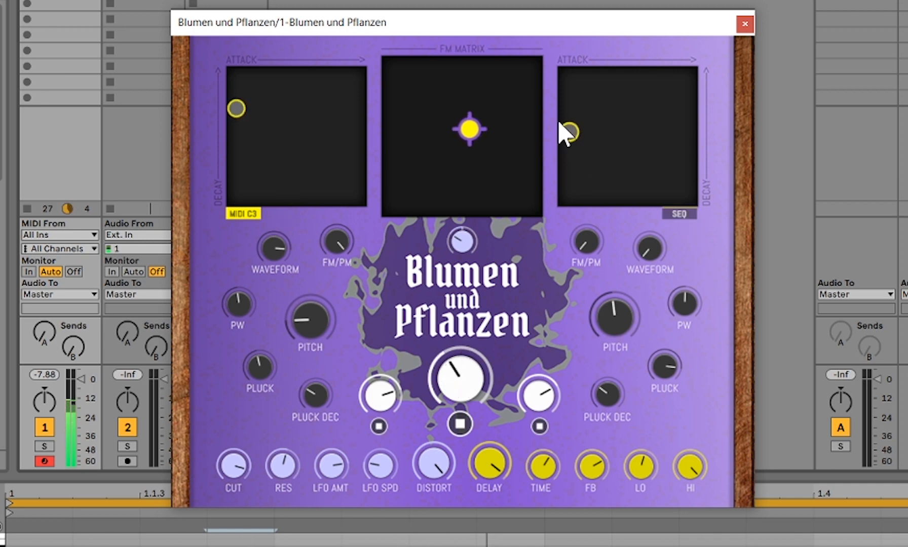
pyautogui.click(238, 214)
pyautogui.click(677, 214)
# Step: Raise the Pitch of both voices and turn the left voice's Waveform down to minimum
pyautogui.moveTo(600, 298); pyautogui.dragTo(600, 278)
pyautogui.moveTo(310, 324); pyautogui.dragTo(282, 387)
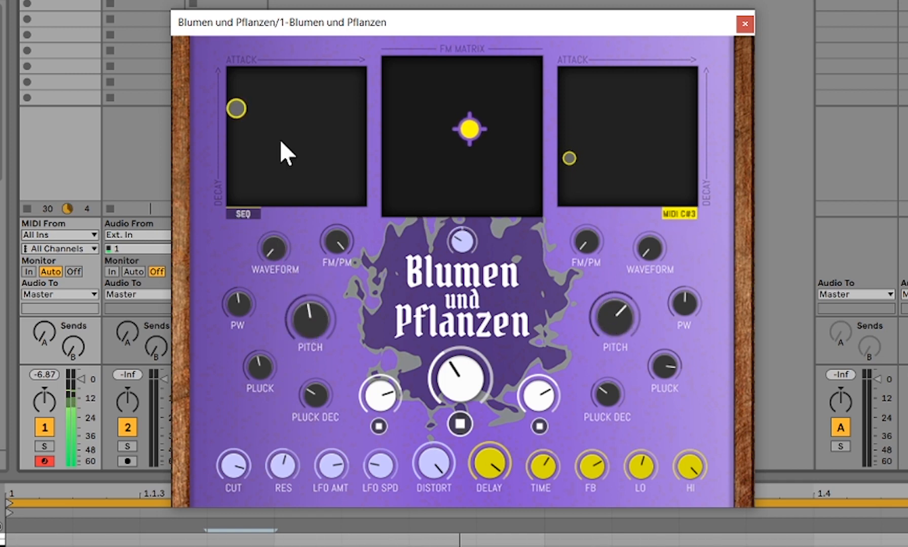
# Step: Shorten the left envelope's decay, set its trigger back to MIDI C3, and lengthen the right envelope's decay
pyautogui.moveTo(239, 106); pyautogui.dragTo(216, 154)
pyautogui.click(243, 214)
pyautogui.moveTo(567, 160); pyautogui.dragTo(554, 105)
# Step: Shift the FM Matrix point towards the upper right and lower the delay's Time, LO and HI
pyautogui.moveTo(465, 131); pyautogui.dragTo(503, 116)
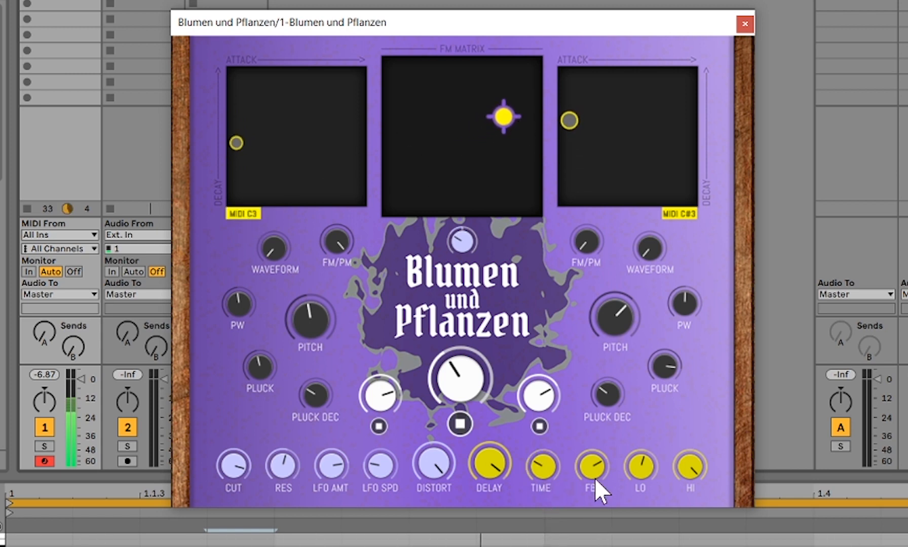
pyautogui.moveTo(624, 464); pyautogui.dragTo(646, 495)
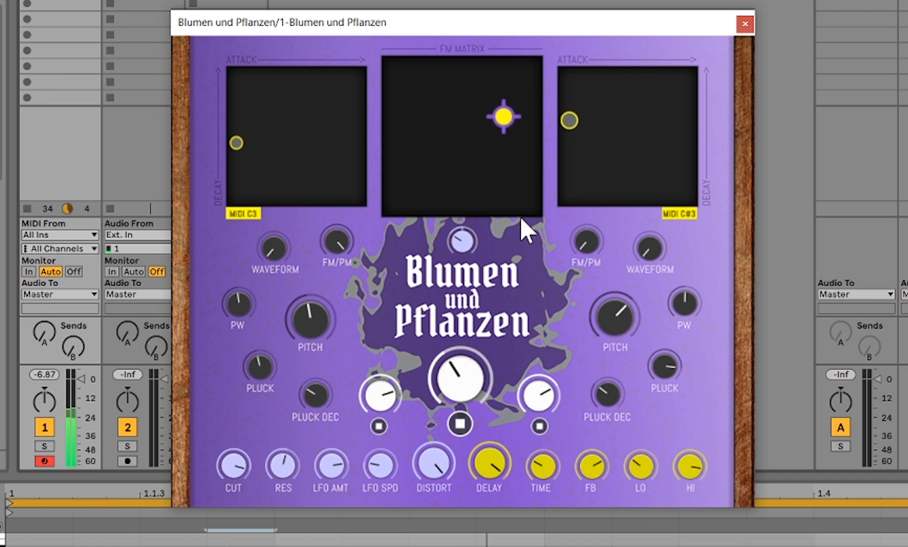
# Step: Move the FM Matrix point near the pad's upper edge, lengthen the left envelope's decay, and increase the right envelope's attack
pyautogui.moveTo(512, 117); pyautogui.dragTo(483, 83)
pyautogui.moveTo(250, 142); pyautogui.dragTo(238, 112)
pyautogui.moveTo(573, 132); pyautogui.dragTo(655, 152)
# Step: Return both voices' triggers to SEQ, lower the right voice's Pitch, and raise the large central knob to just below its midpoint
pyautogui.click(679, 214)
pyautogui.click(244, 213)
pyautogui.moveTo(642, 328); pyautogui.dragTo(583, 400)
pyautogui.moveTo(460, 369); pyautogui.dragTo(460, 361)
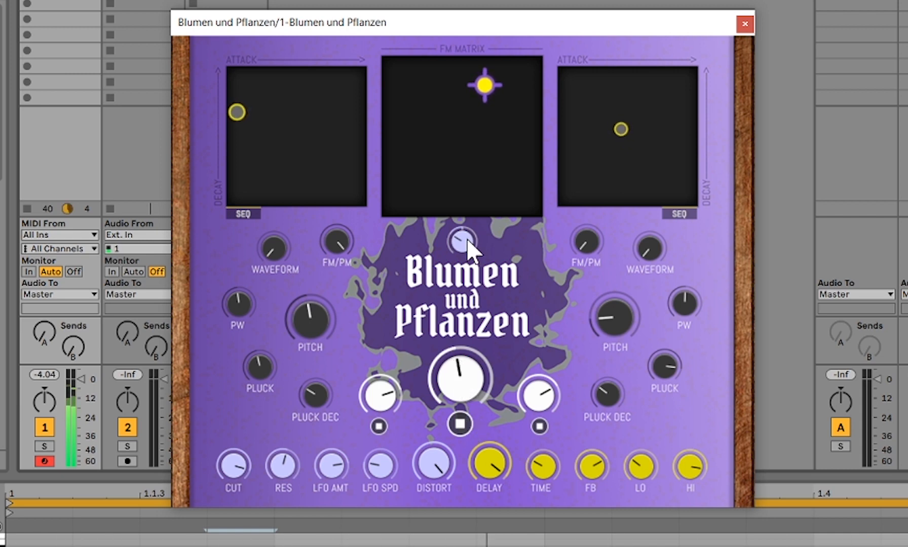
# Step: Sweep the small knob below the FM Matrix, leave it at a low setting, and stop the synth's central sequencer
pyautogui.moveTo(466, 211); pyautogui.dragTo(466, 153)
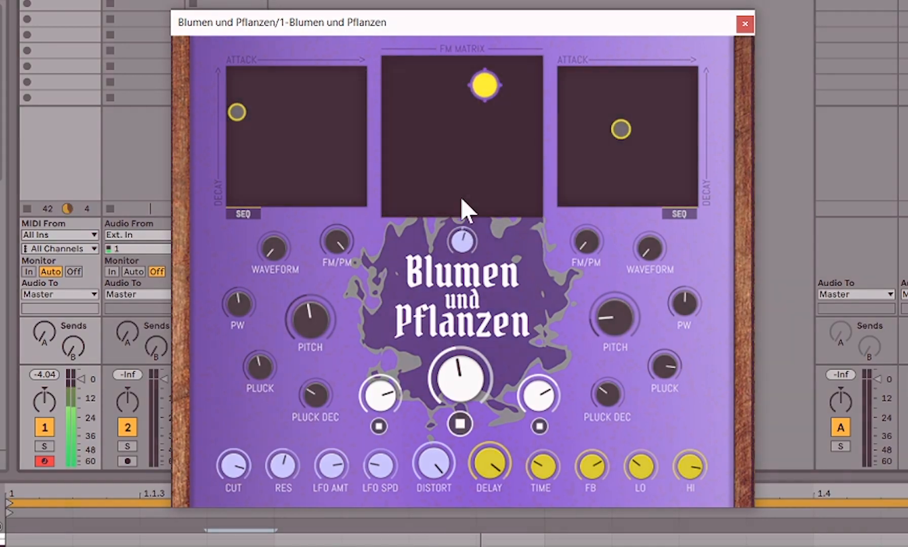
pyautogui.click(459, 424)
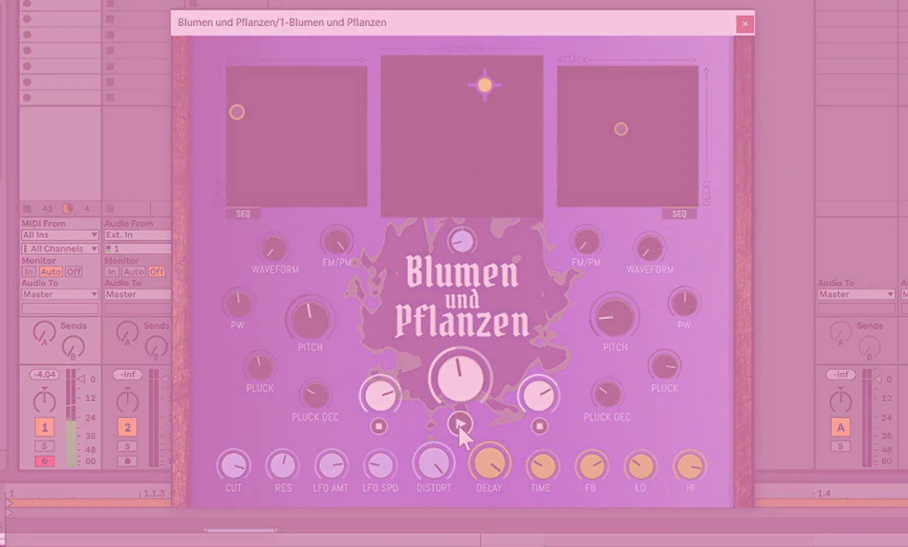